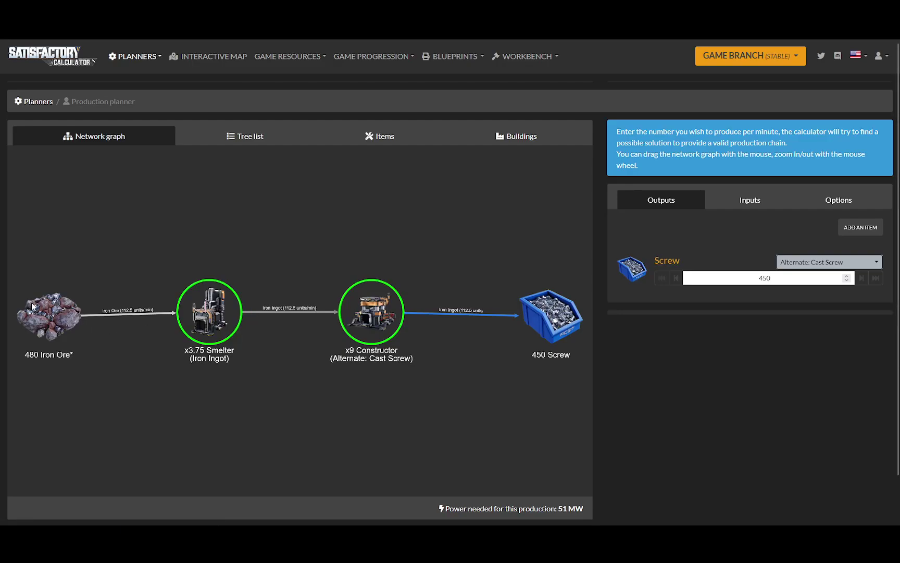
Shift the 450 Screw, Constructor, Smelter and Iron Ore nodes left to shorten their links.
left_click_drag(557, 312, 467, 307)
left_click_drag(384, 314, 334, 316)
left_click_drag(203, 317, 157, 317)
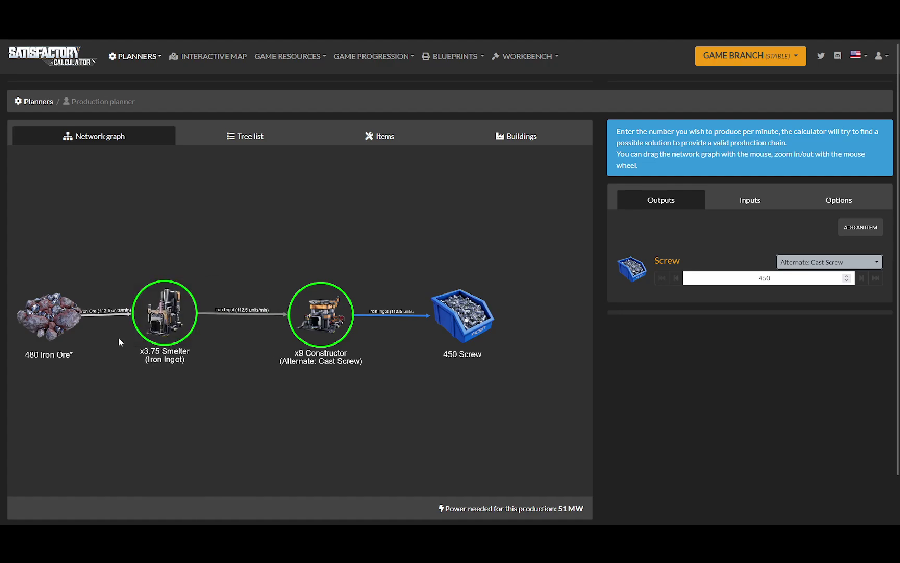
left_click_drag(50, 315, 59, 311)
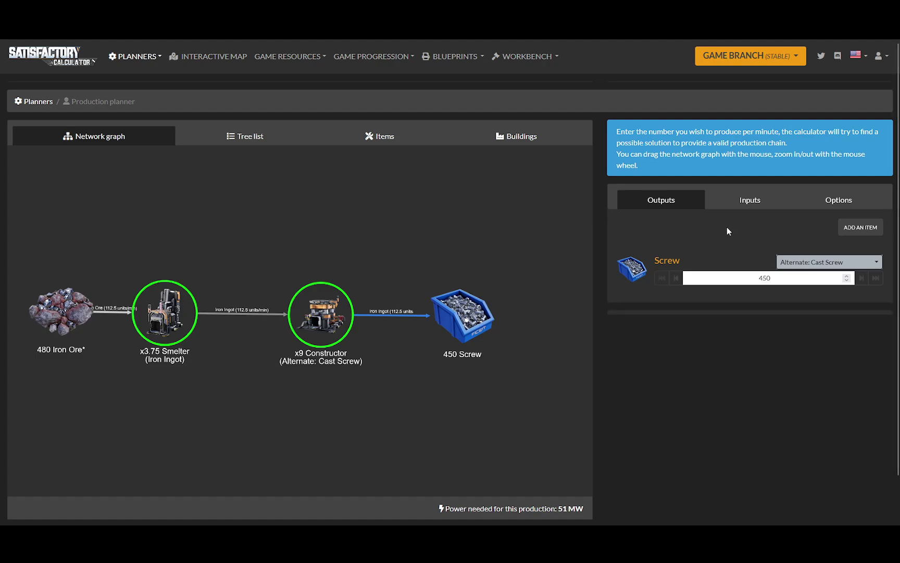
Add Reinforced Iron Plate from Standard Parts as a second production output.
left_click(860, 227)
scroll(429, 368, "down", 20)
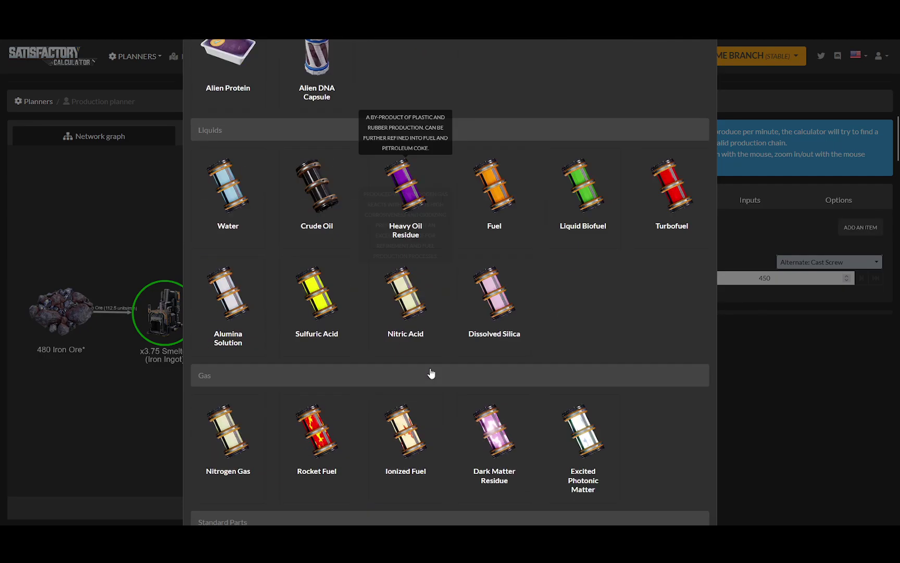
left_click(422, 318)
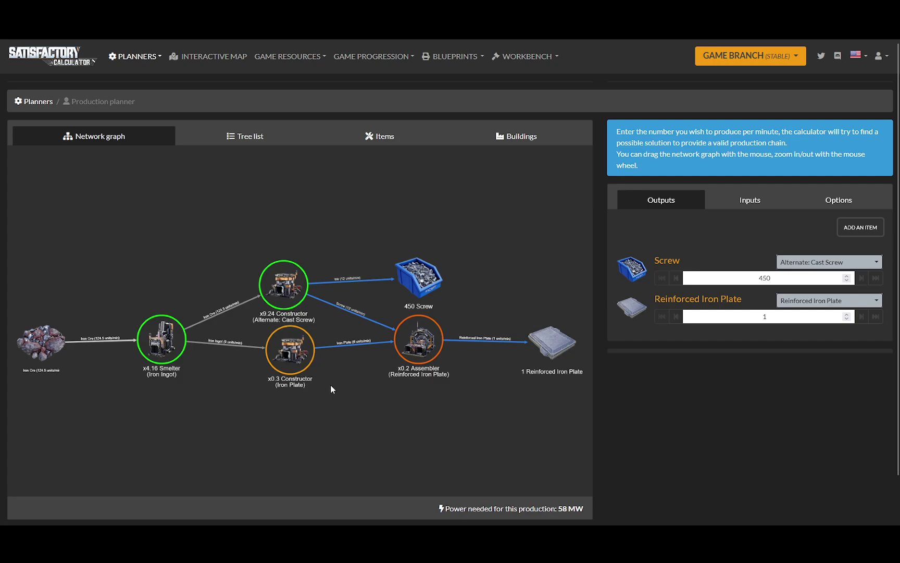
Raise the 450 Screw node and pull the Reinforced Iron Plate node left into view.
left_click_drag(419, 279, 429, 241)
left_click_drag(542, 347, 507, 354)
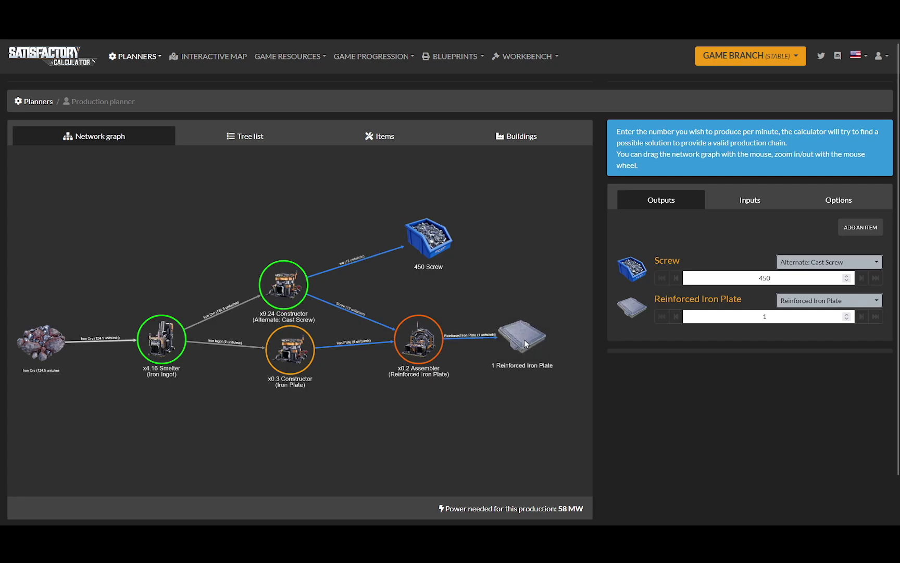
scroll(84, 380, "up", 5)
left_click_drag(85, 380, 186, 380)
scroll(203, 339, "down", 2)
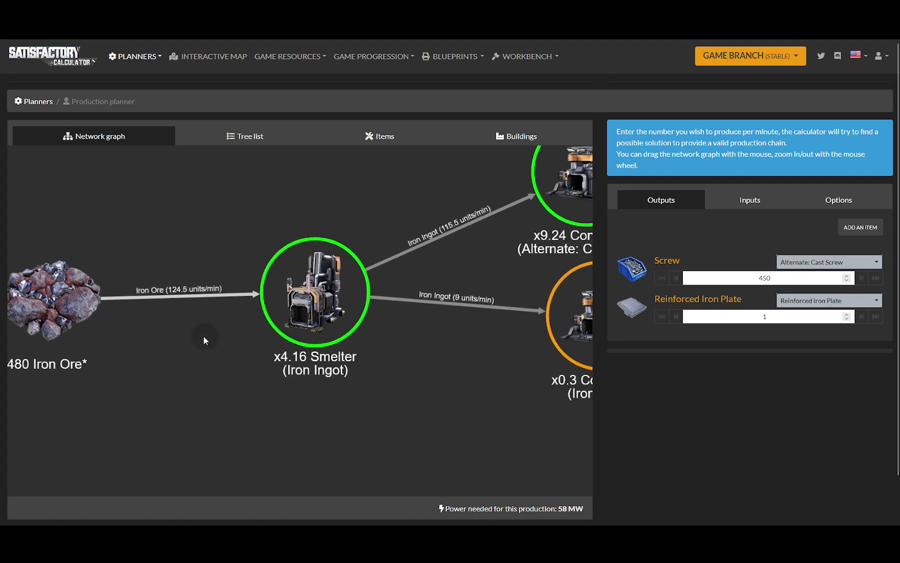
scroll(453, 378, "down", 3)
scroll(323, 357, "down", 1)
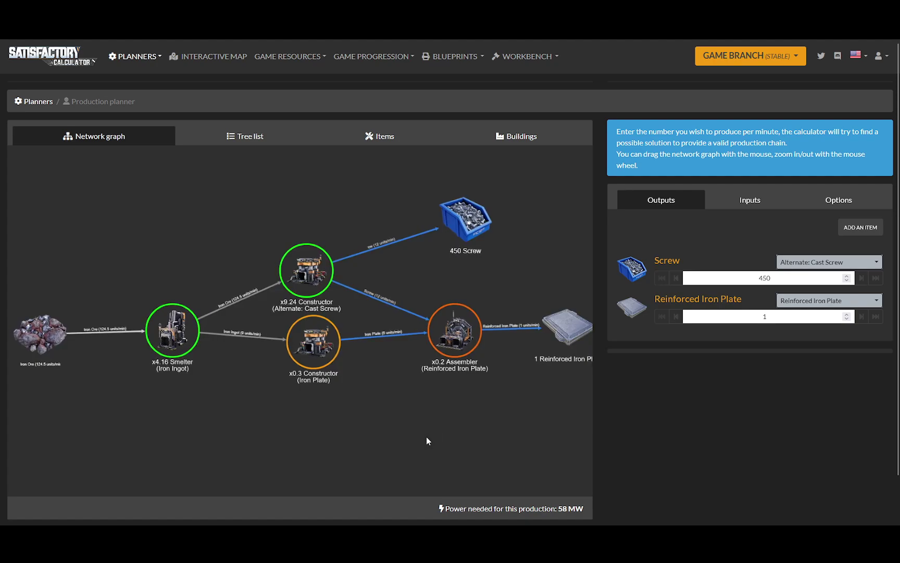
Enter 50 as the Reinforced Iron Plate amount and move the Miner Mk.3 node up.
double_click(773, 319)
type("50")
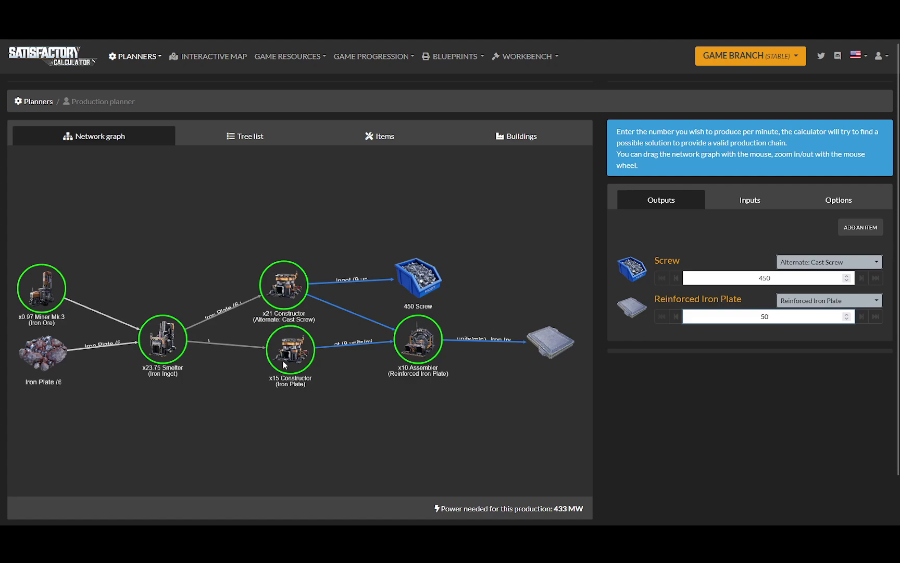
scroll(46, 307, "up", 5)
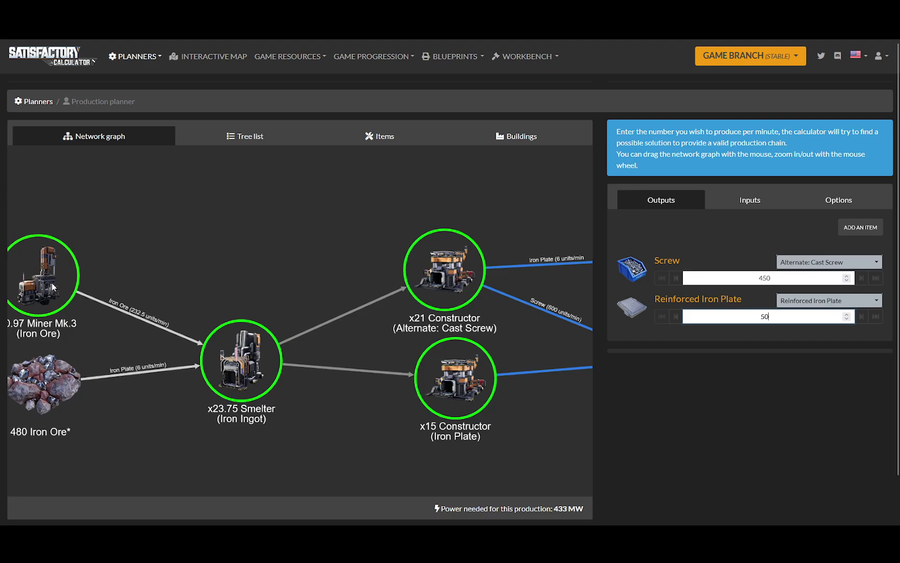
left_click_drag(52, 286, 91, 217)
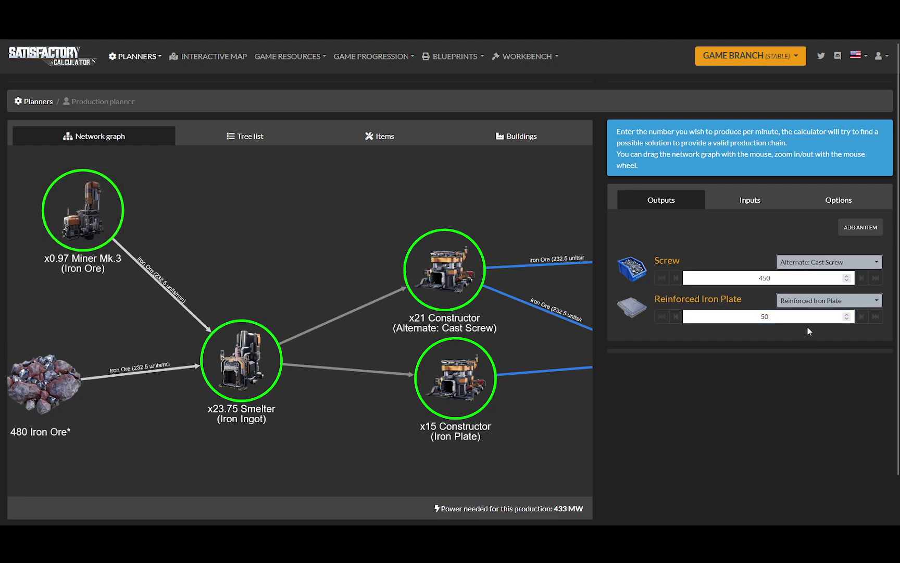
Change the Reinforced Iron Plate amount to 35, then edit it down to 30.
left_click(733, 318)
type("35")
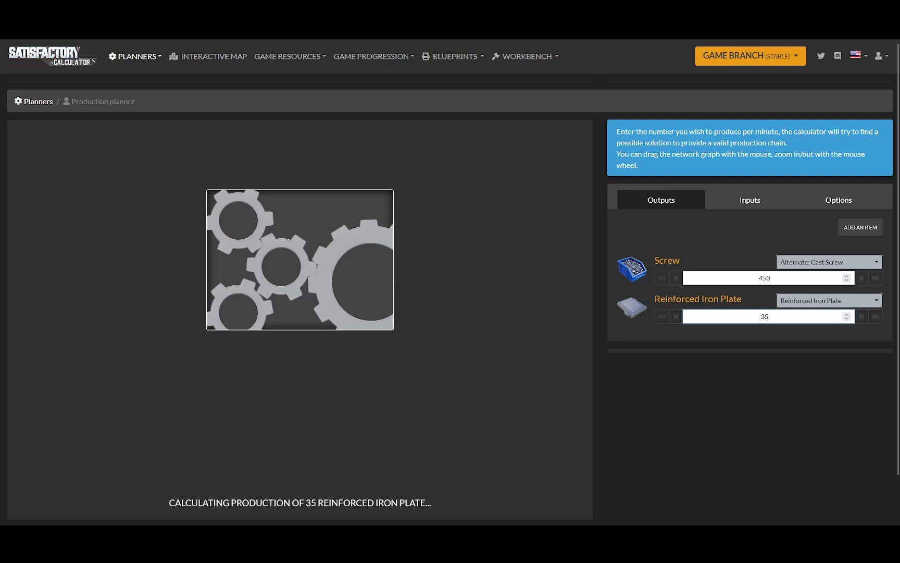
scroll(41, 300, "up", 3)
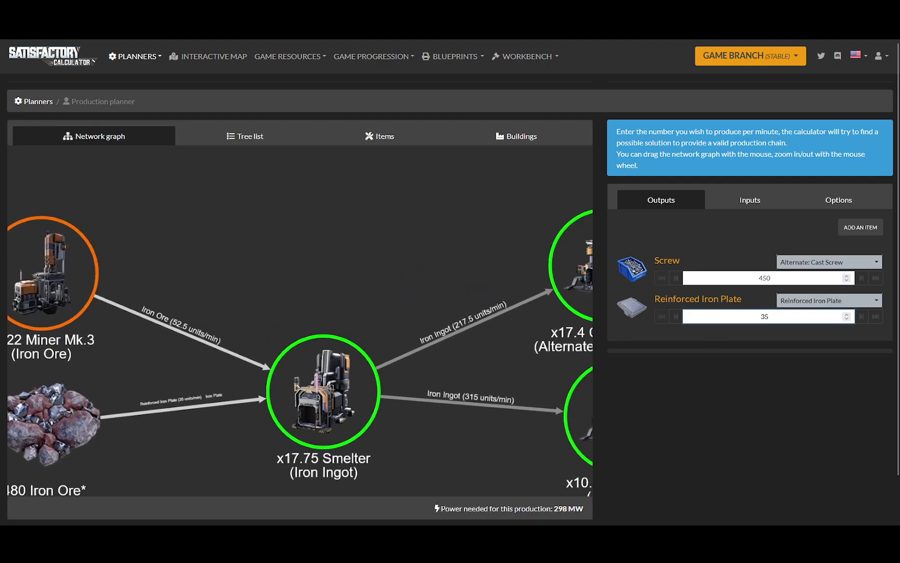
key("BackSpace")
type("2")
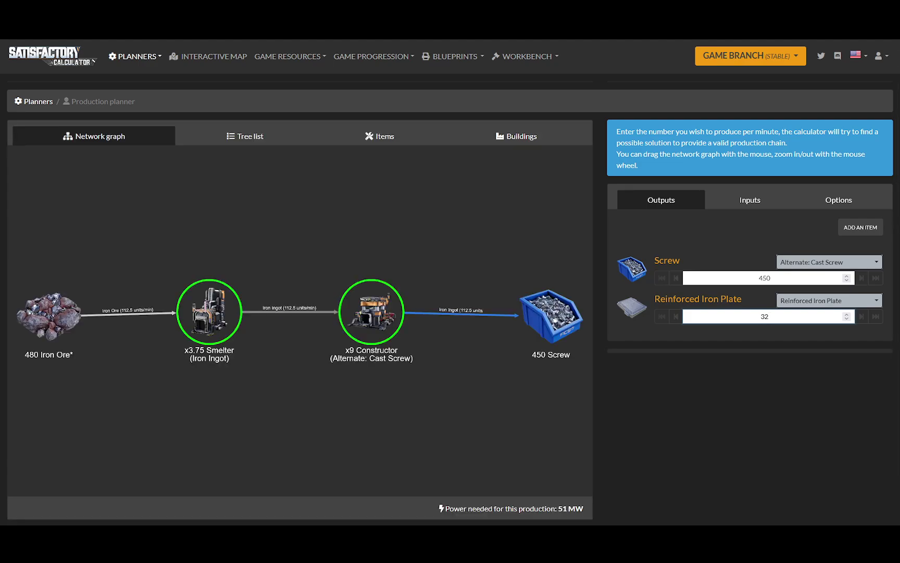
scroll(66, 323, "up", 3)
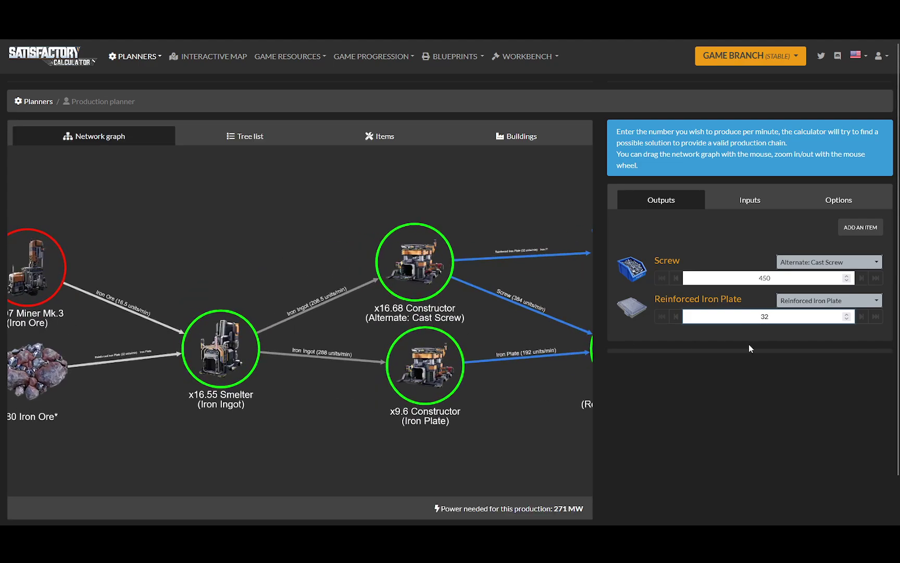
key("BackSpace")
type("0")
scroll(80, 333, "up", 3)
scroll(79, 333, "up", 3)
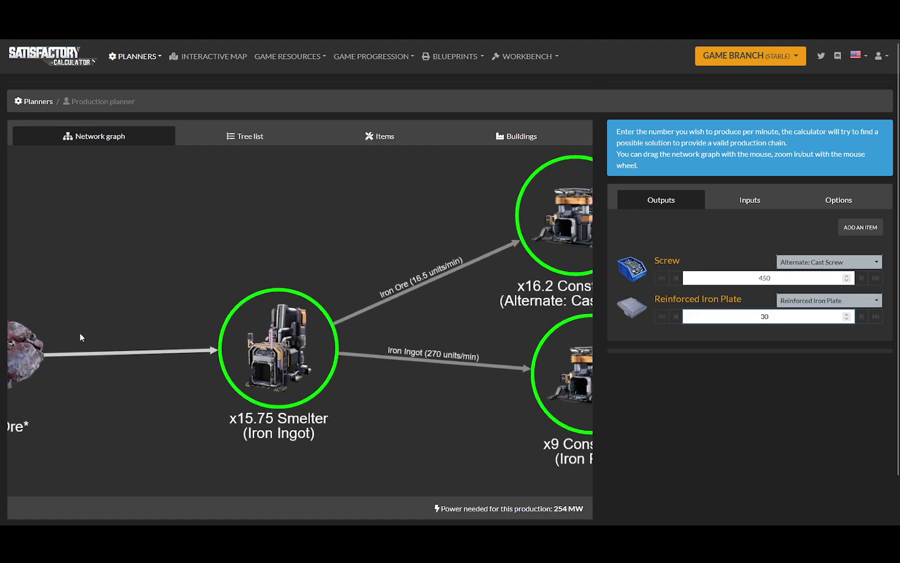
Bring the plate output node into view and apply the 30 Reinforced Iron Plate amount.
left_click_drag(130, 376, 132, 323)
scroll(131, 323, "down", 3)
left_click_drag(374, 338, 313, 338)
scroll(313, 339, "down", 3)
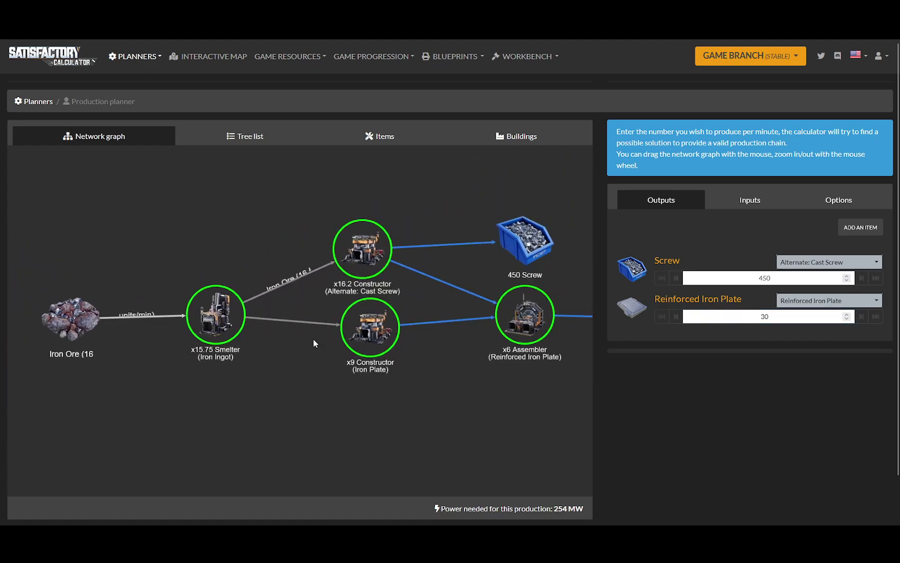
left_click_drag(406, 408, 333, 404)
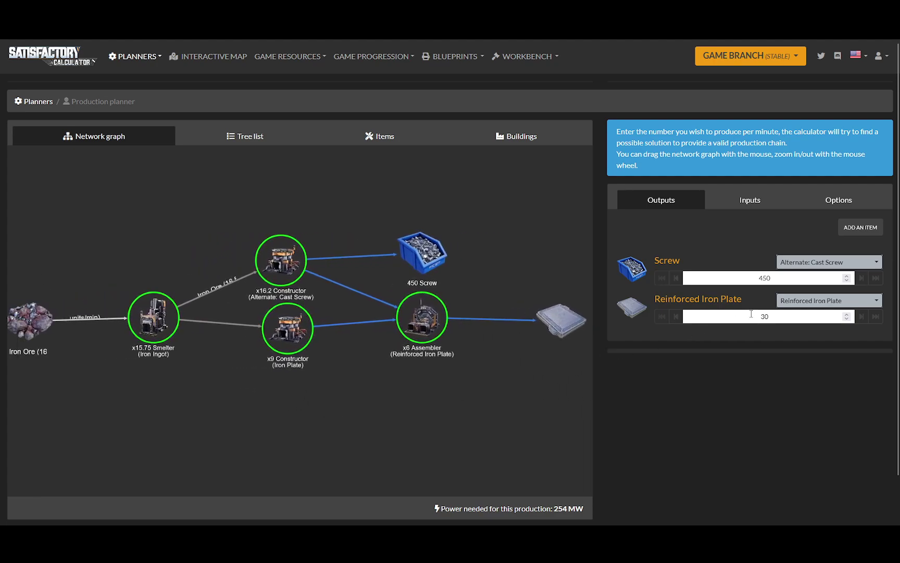
left_click_drag(780, 316, 741, 317)
left_click(491, 370)
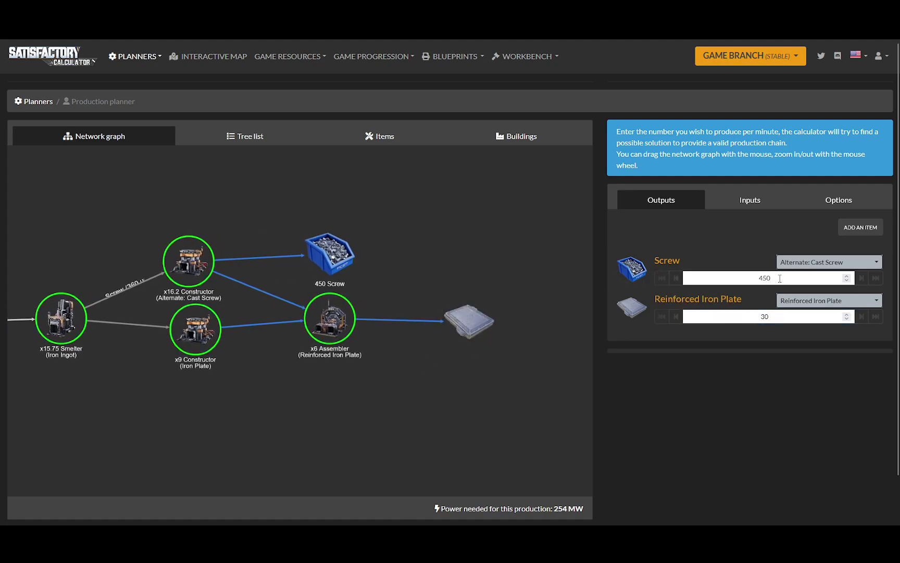
Keep the Screw amount at 450 and move the 450 Screw node up and right.
left_click_drag(780, 279, 748, 278)
left_click(721, 240)
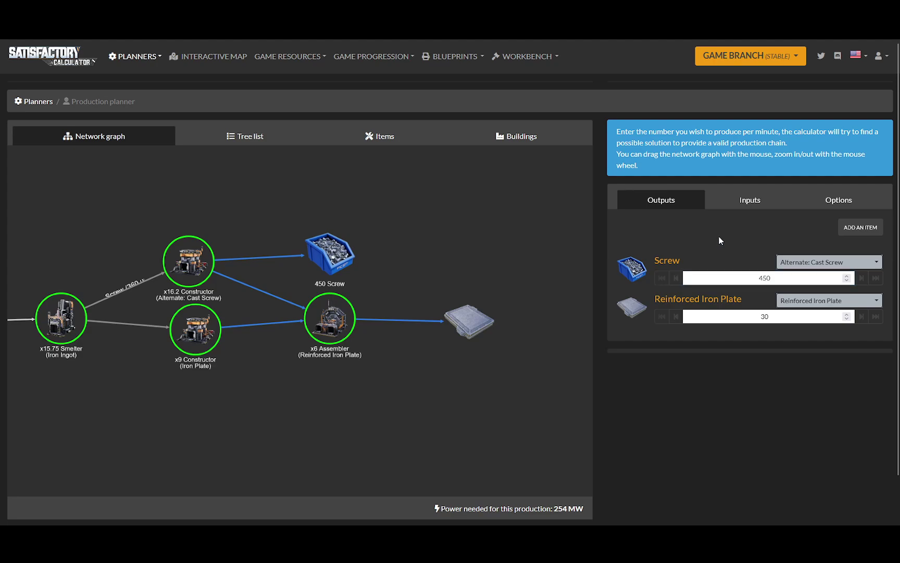
left_click(342, 315)
left_click_drag(330, 264, 358, 233)
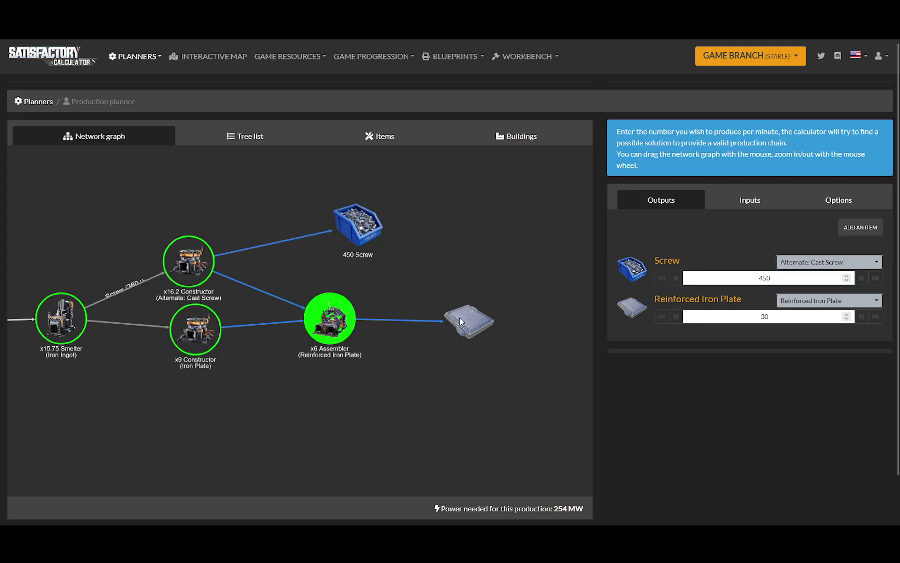
Set the Screw output to 200 per minute and reposition the Reinforced Iron Plate node.
left_click_drag(459, 317, 432, 326)
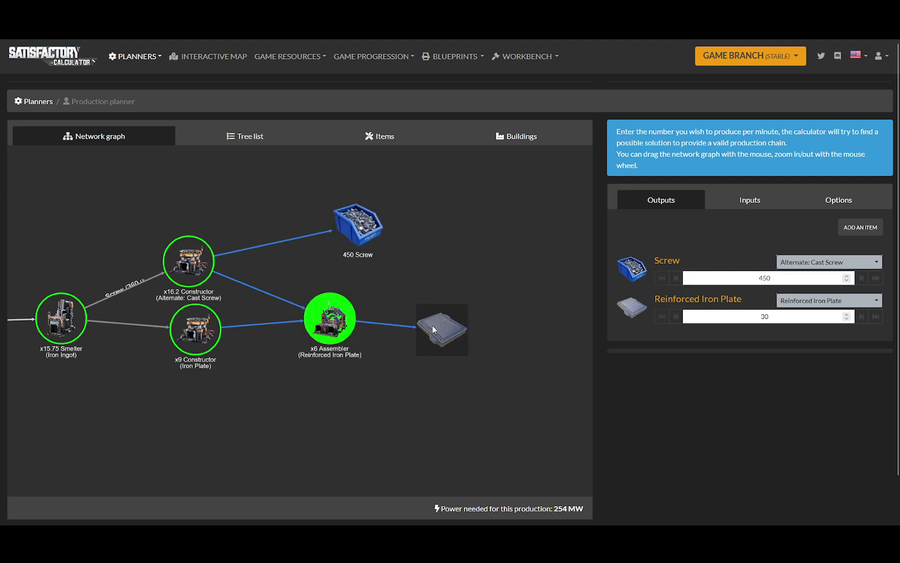
double_click(765, 277)
type("200")
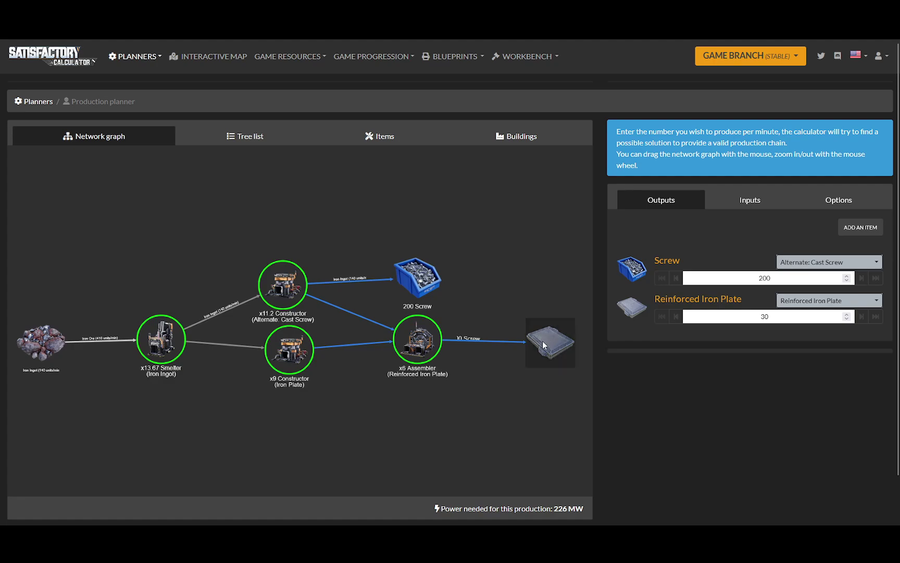
mouse_move(543, 340)
left_mouse_down()
mouse_move(528, 338)
mouse_move(531, 324)
mouse_move(535, 337)
left_mouse_up()
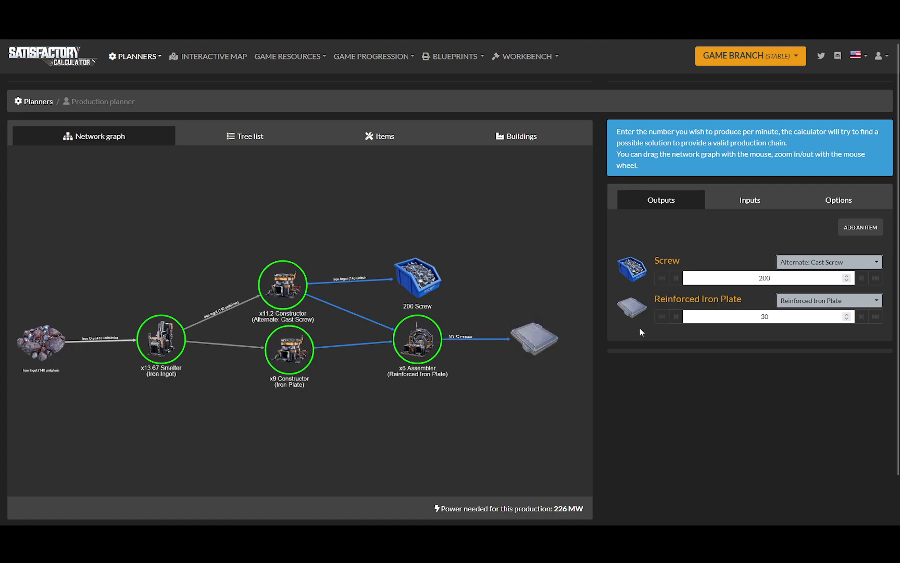
Apply the Reinforced Iron Plate amount of 30 to the graph.
left_click_drag(778, 317, 745, 316)
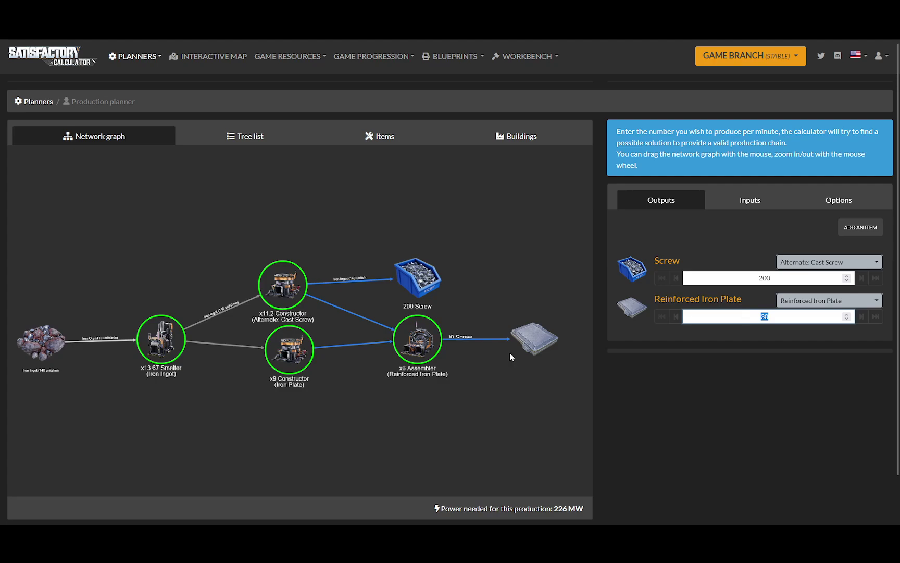
scroll(69, 312, "up", 5)
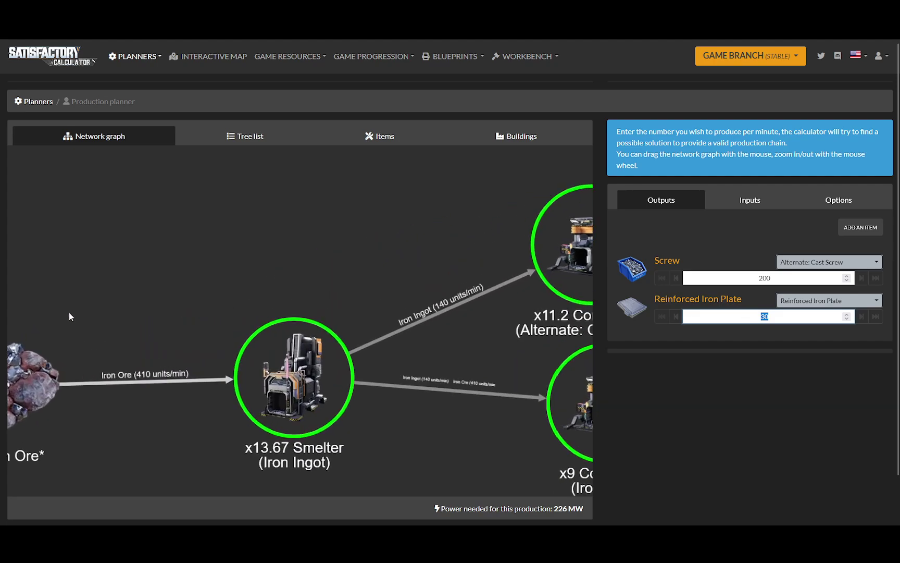
scroll(69, 312, "down", 4)
left_click(341, 210)
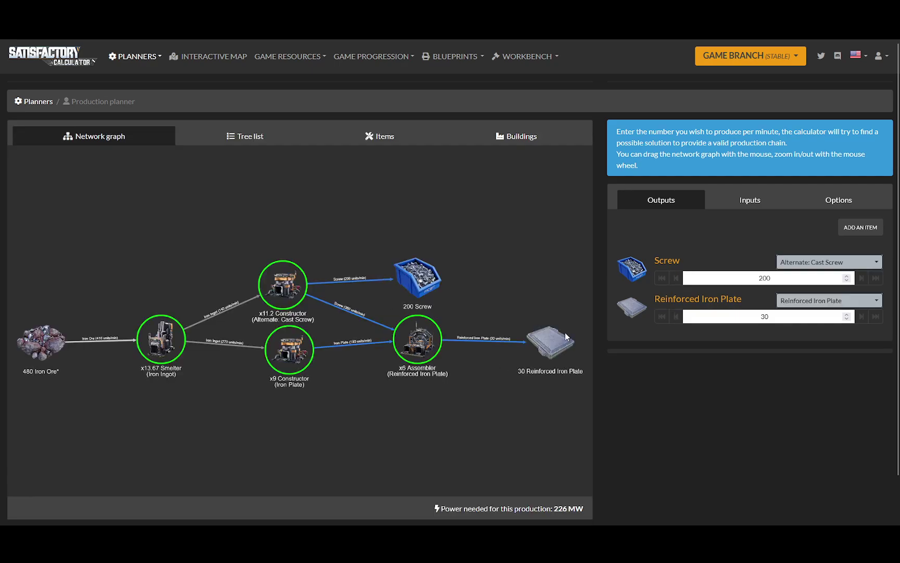
Pull the 30 Reinforced Iron Plate node closer to the Assembler and frame it.
left_click_drag(566, 336, 514, 336)
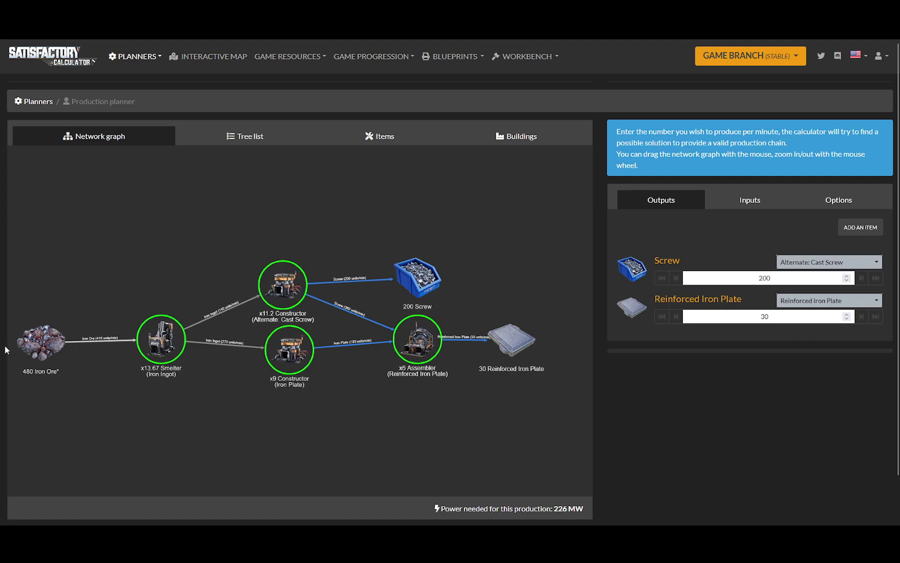
scroll(97, 340, "up", 3)
left_click_drag(127, 381, 2, 347)
left_click_drag(585, 377, 485, 378)
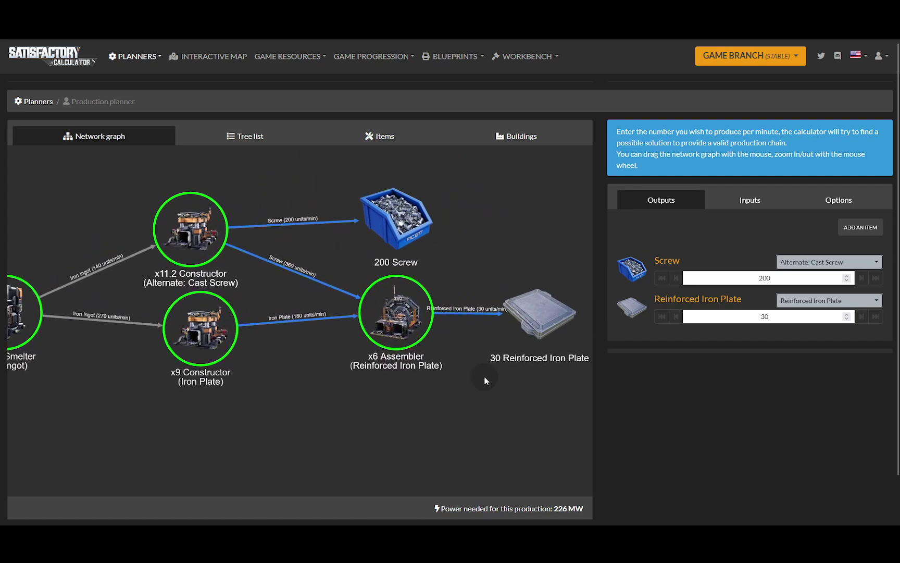
Set the Reinforced Iron Plate amount to 35, correcting an overshoot of 36 back to 35.
double_click(732, 316)
type("35")
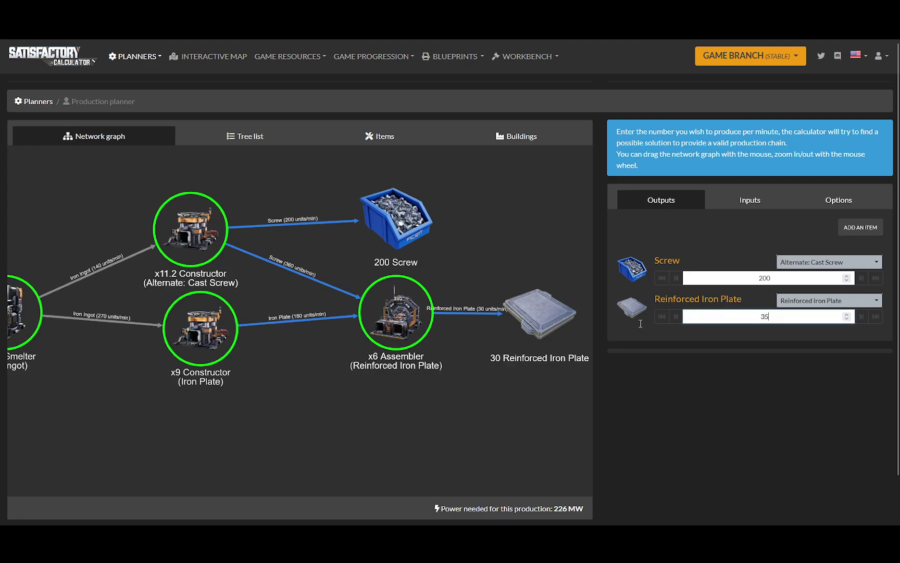
scroll(105, 326, "up", 1)
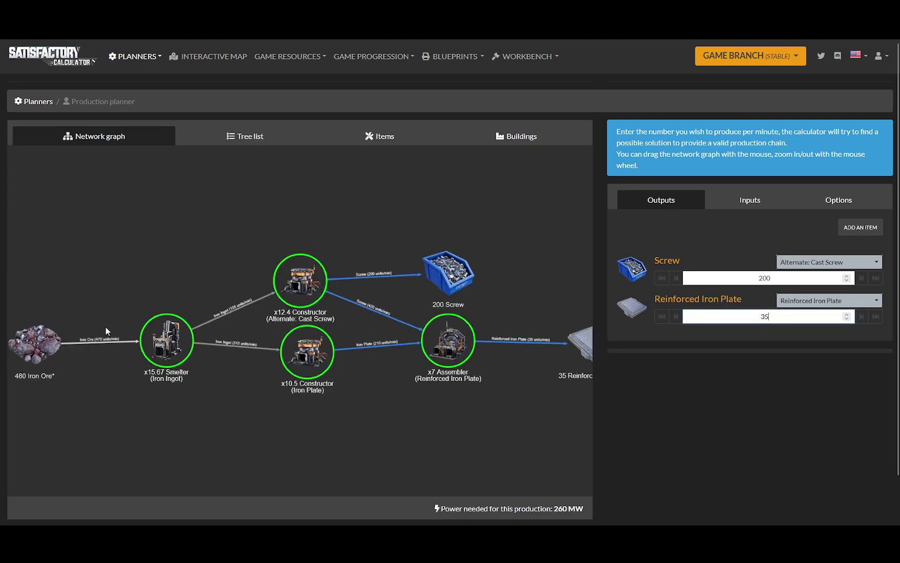
scroll(105, 326, "up", 2)
left_click_drag(105, 327, 202, 366)
scroll(198, 339, "up", 2)
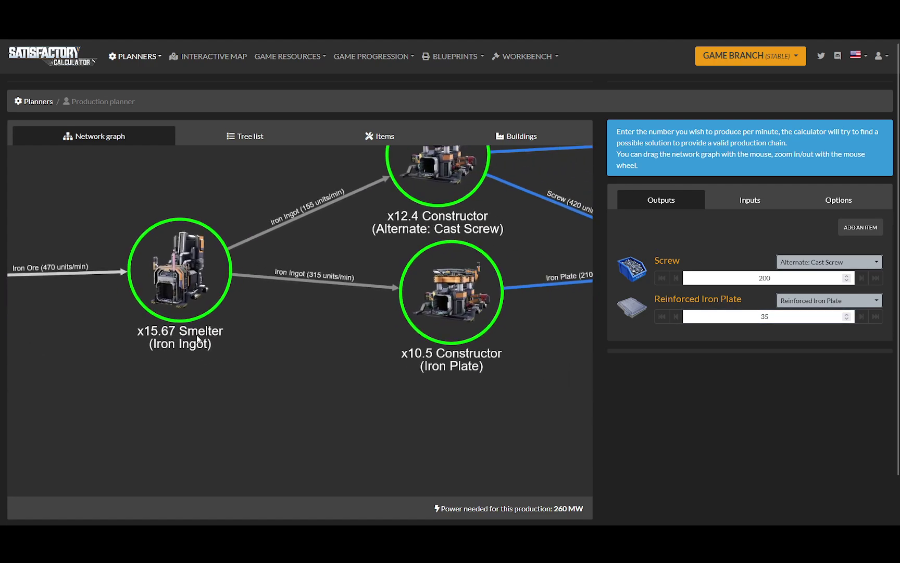
left_click(775, 317)
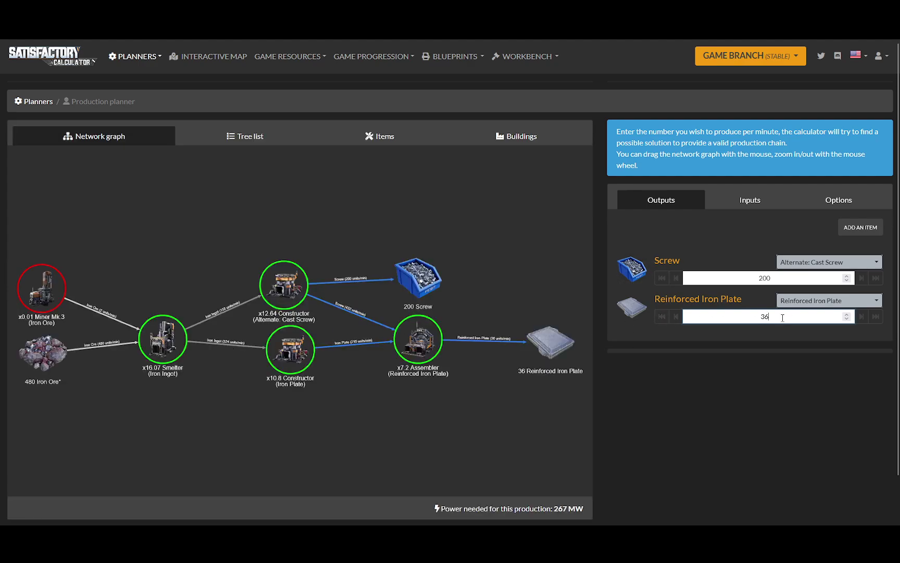
key("BackSpace")
type("5")
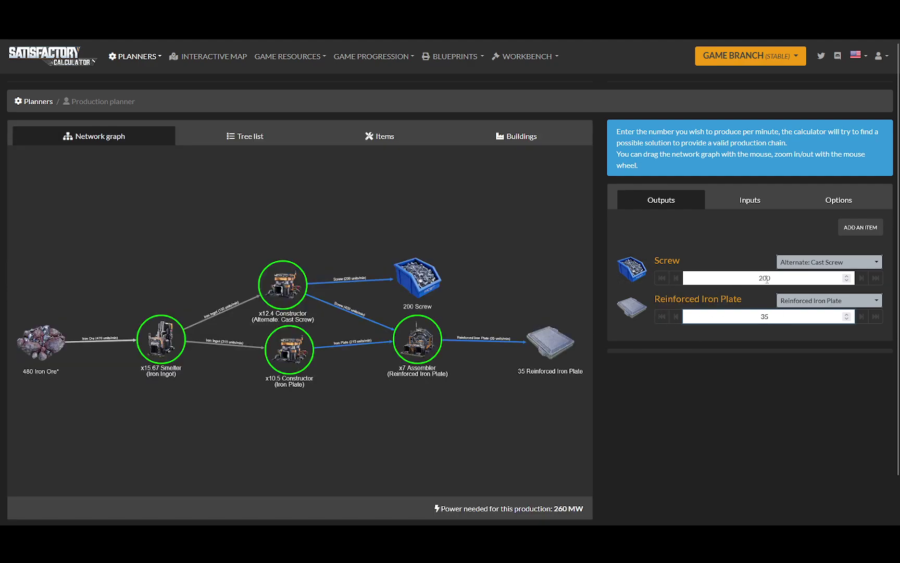
Arrange the Cast Screw and Iron Plate constructors and the Smelter into a tidy stack.
left_click_drag(289, 293, 276, 262)
left_click_drag(280, 354, 254, 368)
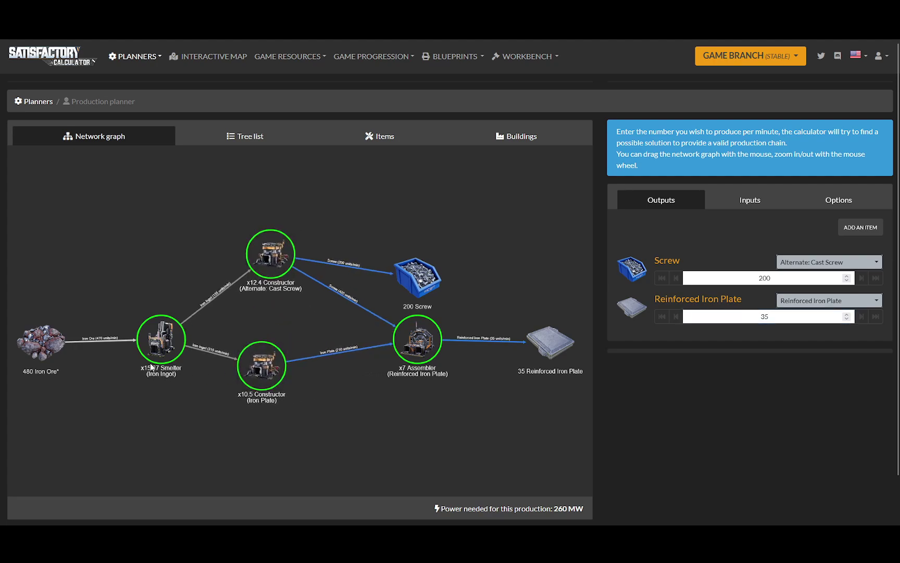
left_click_drag(162, 348, 136, 349)
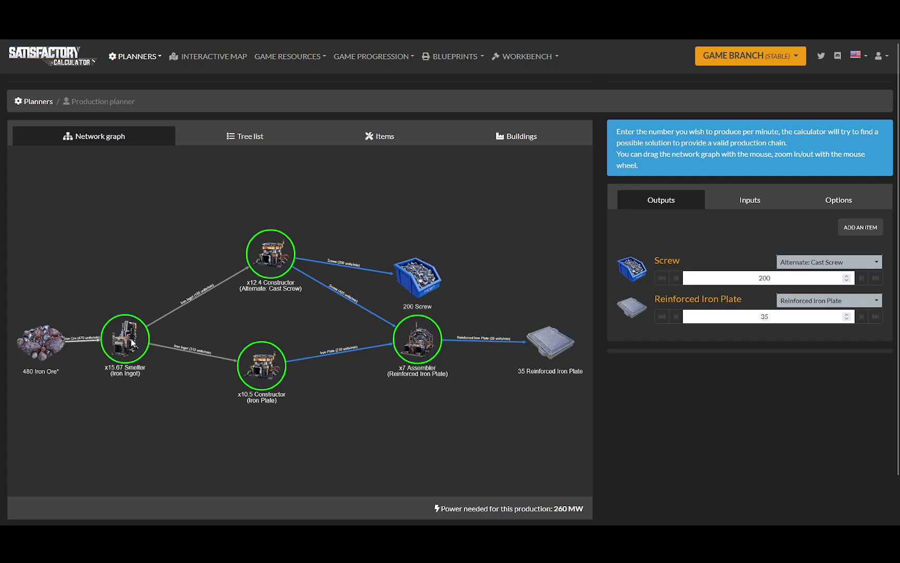
left_click_drag(269, 368, 260, 409)
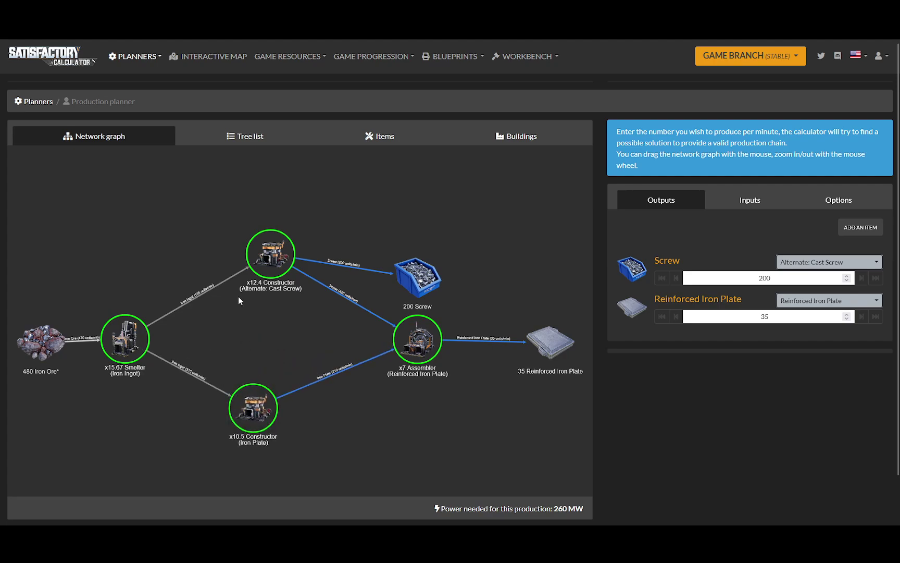
left_click_drag(275, 255, 257, 236)
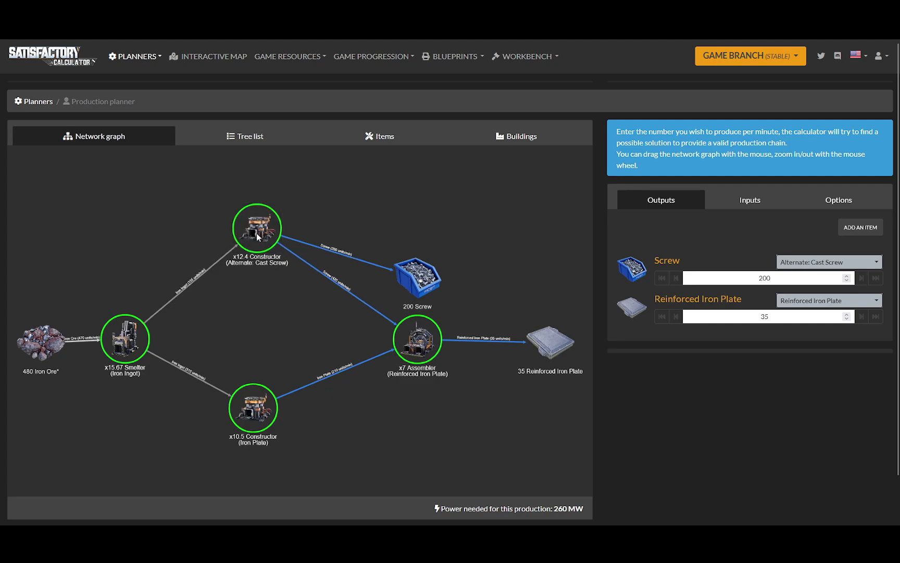
left_click_drag(252, 411, 251, 389)
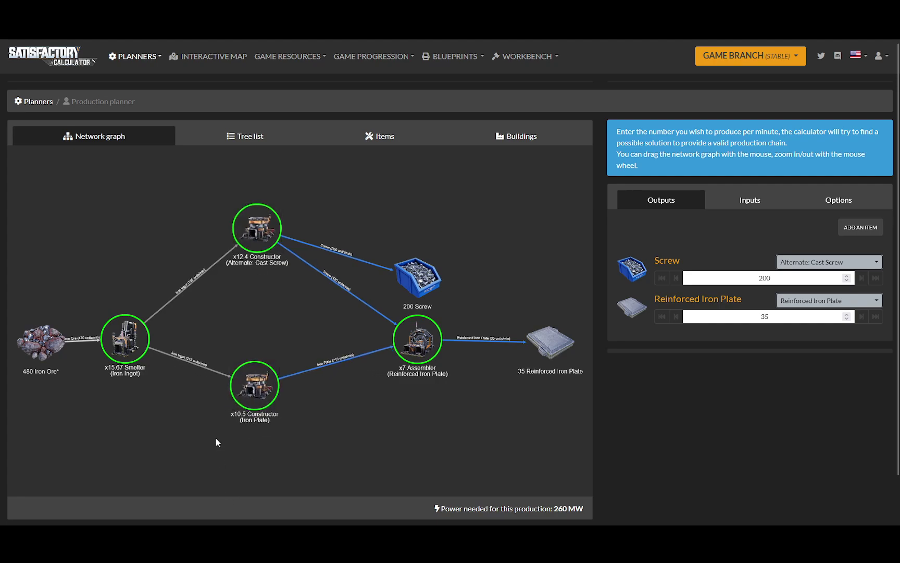
left_click_drag(256, 233, 257, 292)
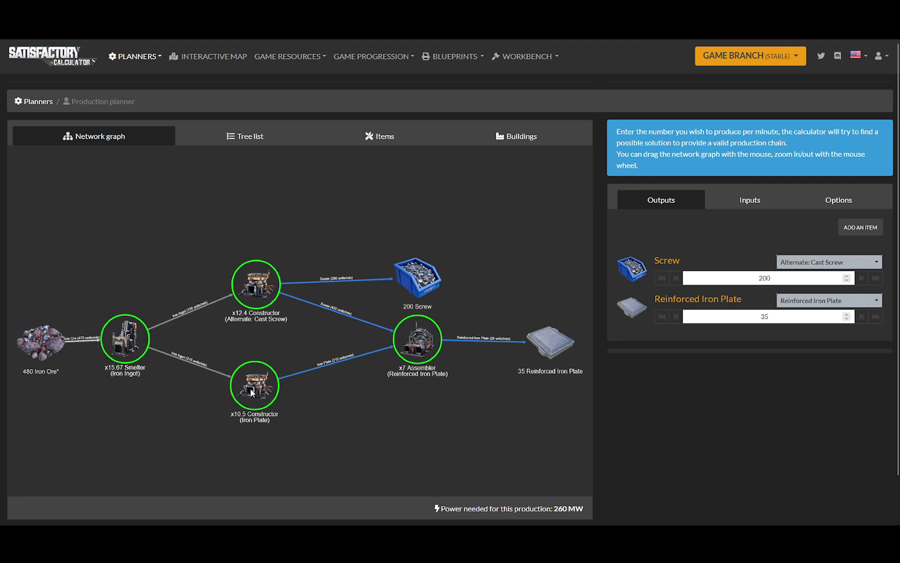
left_click_drag(250, 389, 251, 388)
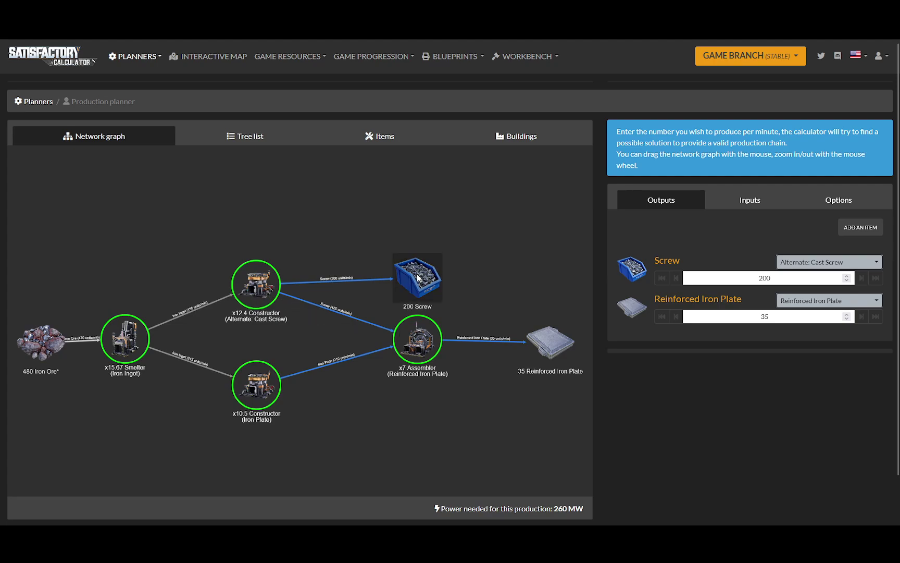
Pull the x7 Assembler left and place the 200 Screw and 35 Reinforced Iron Plate nodes beside it.
left_click_drag(418, 276, 264, 188)
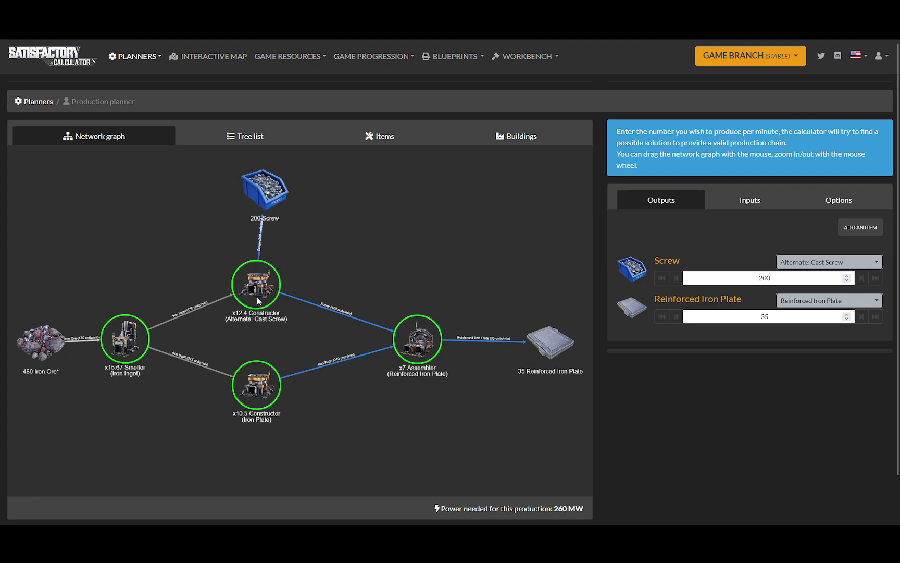
left_click_drag(427, 340, 352, 343)
left_click_drag(550, 338, 455, 339)
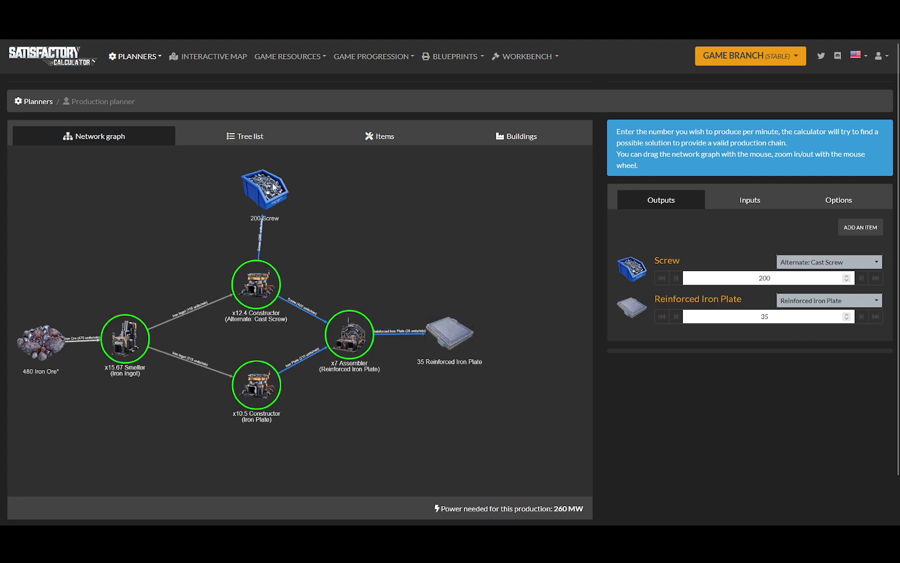
left_click_drag(266, 190, 448, 235)
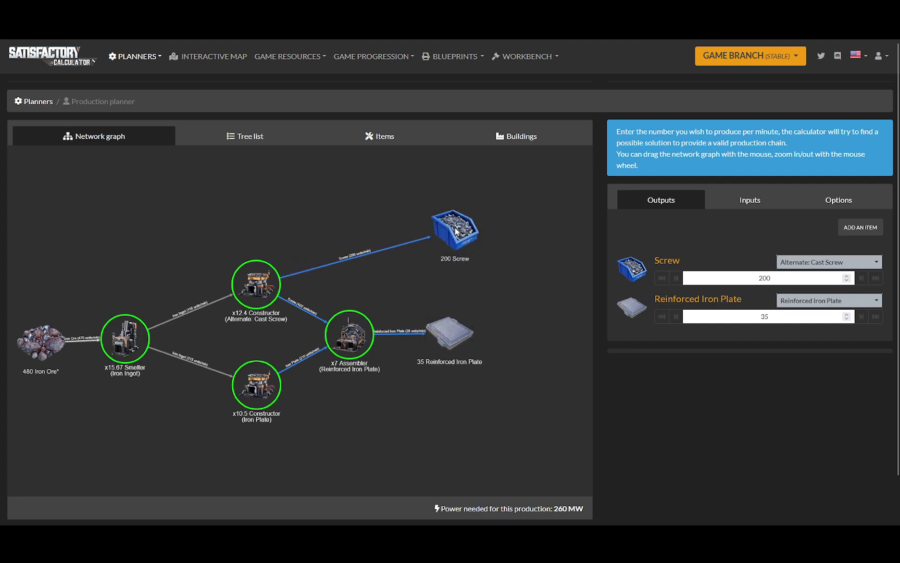
Space the Smelter away from the Iron Ore, lower the 200 Screw node, and centre the chain.
left_click(32, 350)
left_click_drag(125, 339, 174, 334)
left_click_drag(47, 350, 87, 340)
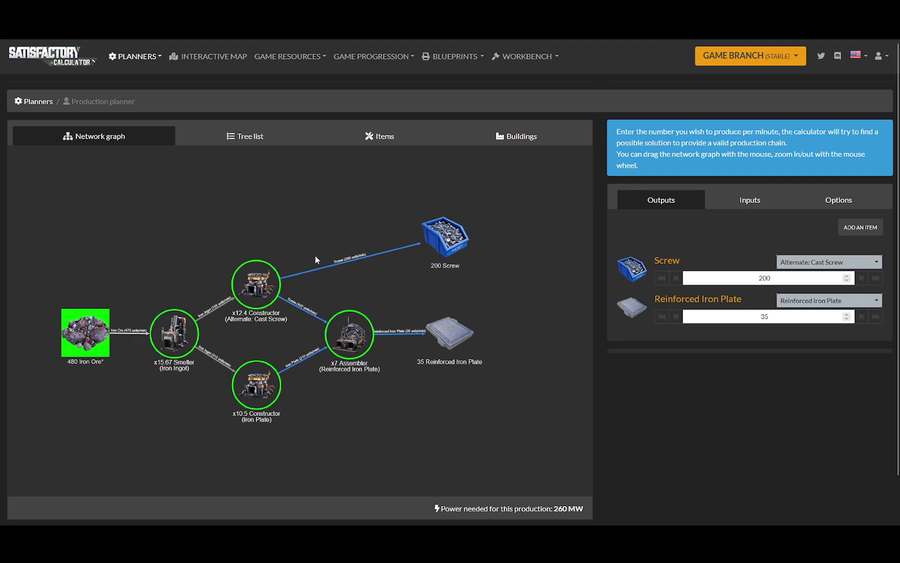
left_click_drag(444, 238, 441, 266)
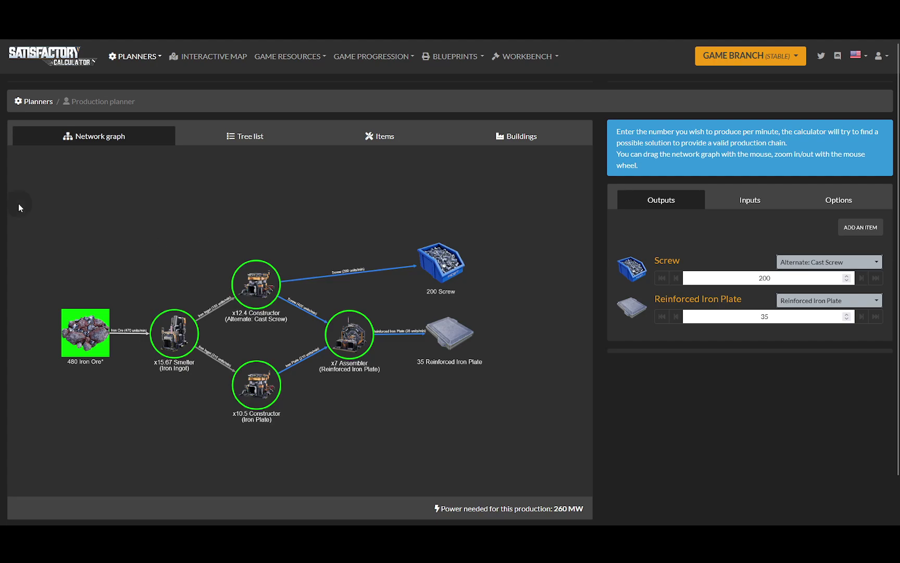
left_click_drag(18, 204, 52, 184)
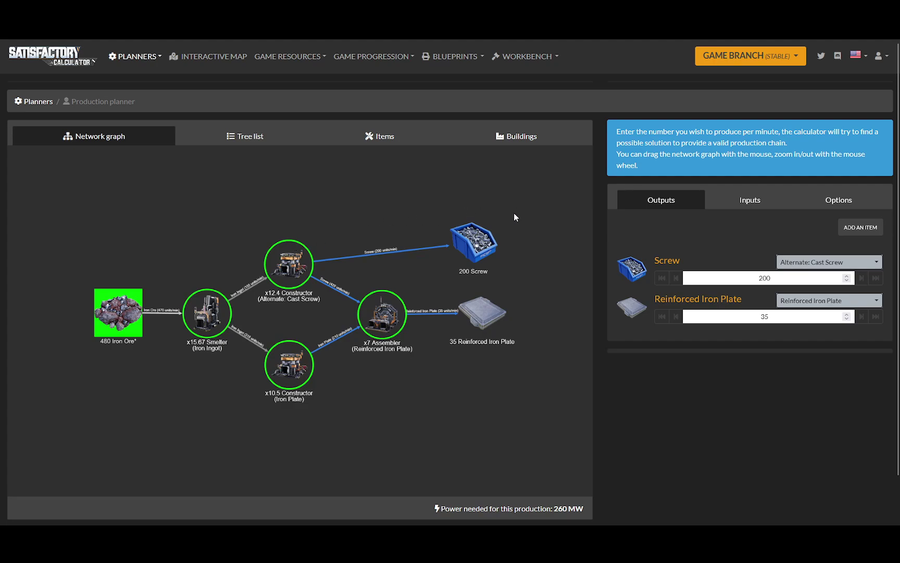
Fine-tune the Iron Plate constructor, Cast Screw constructor and x7 Assembler positions.
mouse_move(293, 366)
left_mouse_down()
mouse_move(293, 398)
mouse_move(294, 350)
left_mouse_up()
left_click_drag(287, 272, 286, 278)
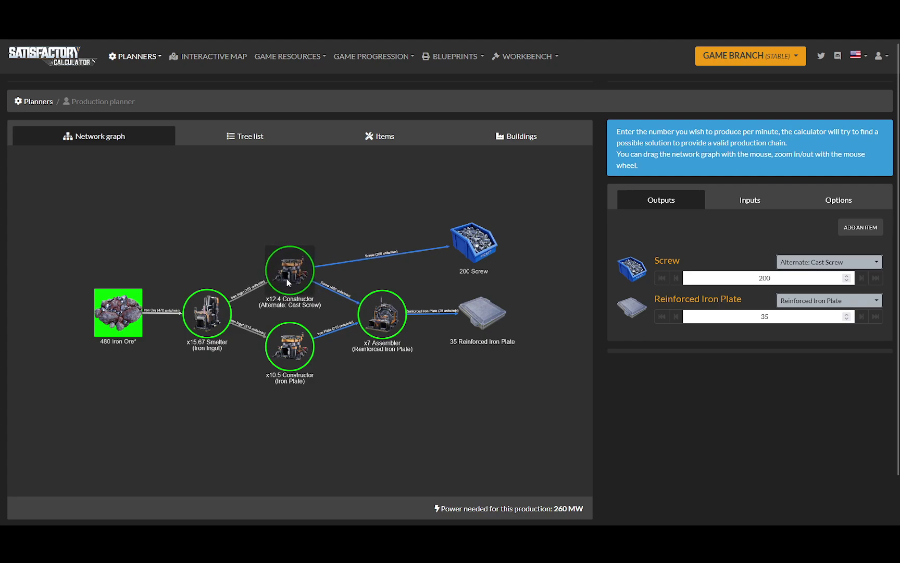
mouse_move(368, 310)
left_mouse_down()
mouse_move(378, 309)
mouse_move(366, 308)
left_mouse_up()
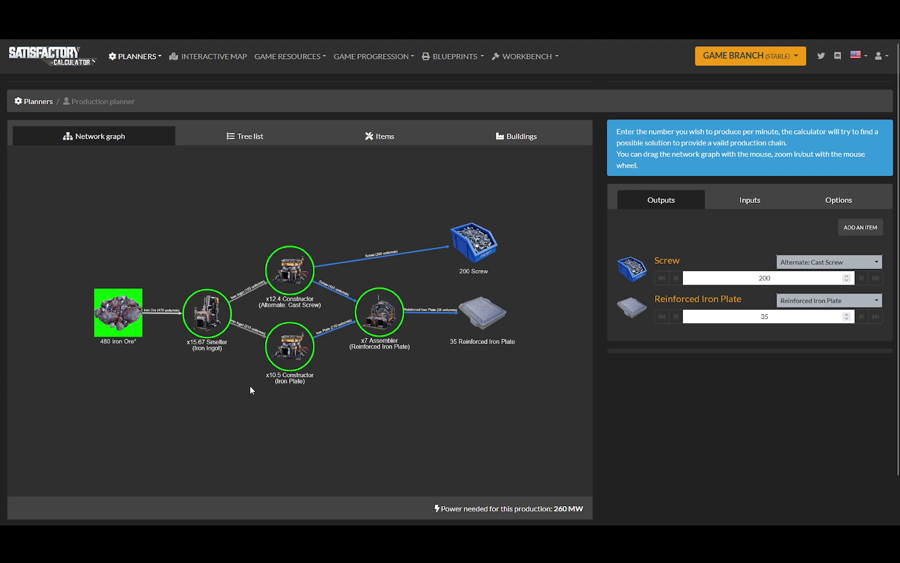
mouse_move(201, 412)
left_mouse_down()
mouse_move(179, 412)
mouse_move(191, 410)
left_mouse_up()
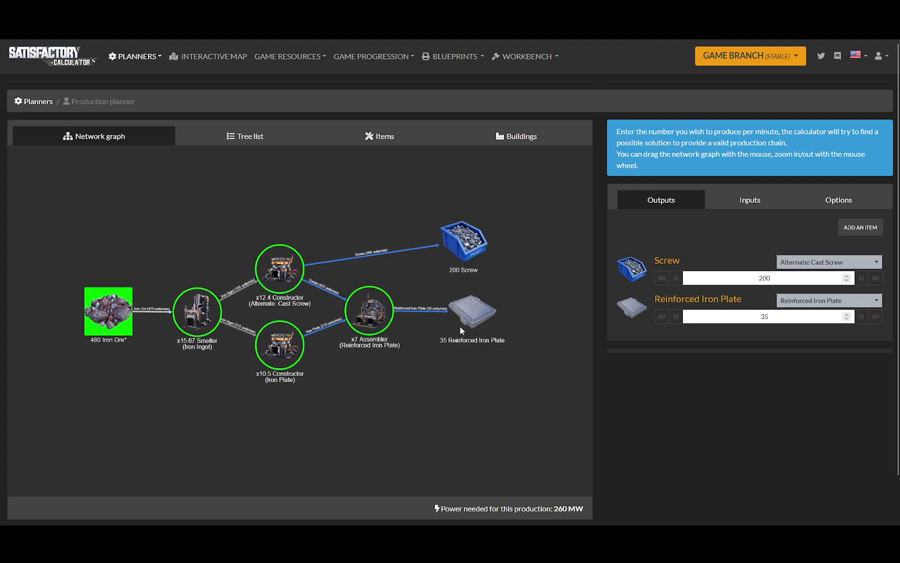